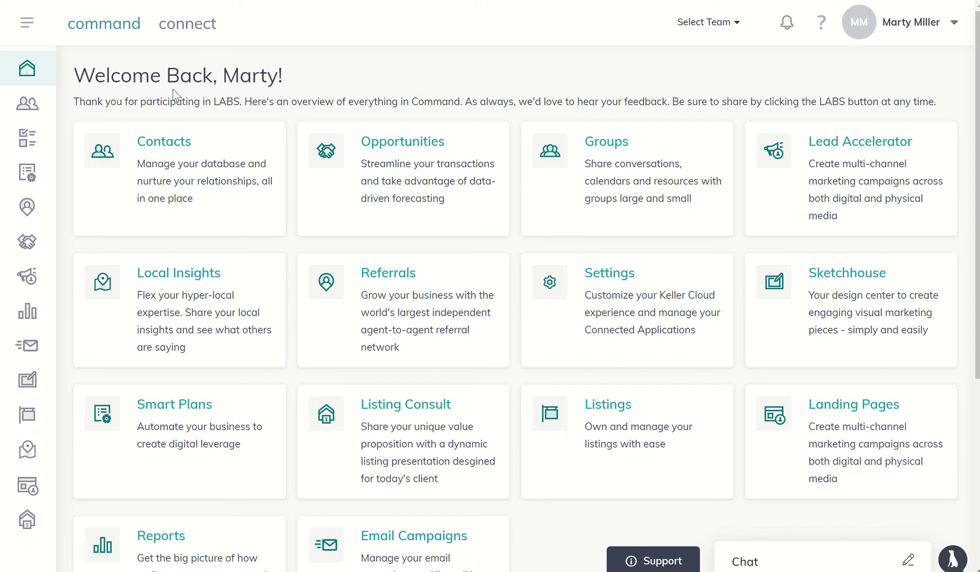
- Open the Contacts list from the dashboard, showing all 408 contacts
{"action": "left_click", "coordinate": [161, 147]}
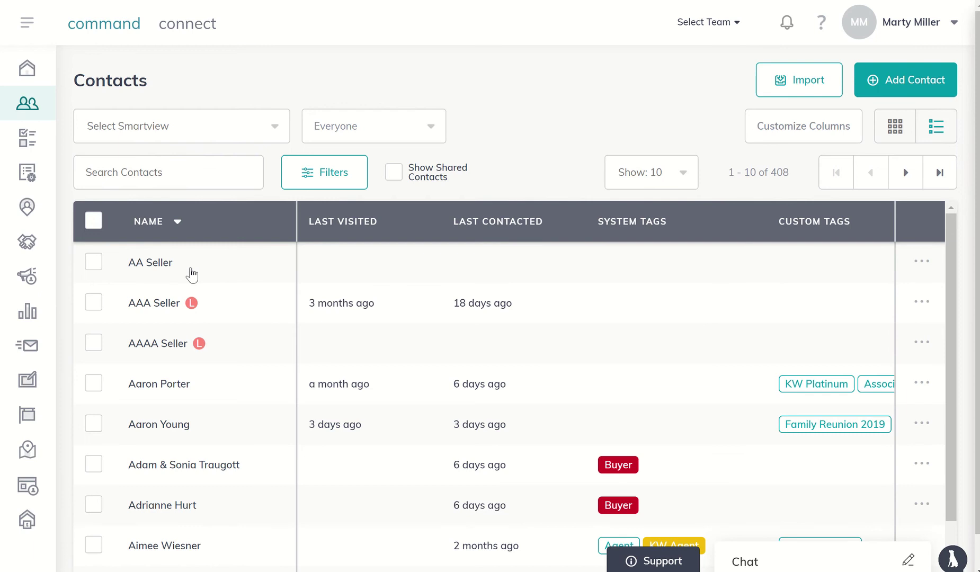
- Open the AA Seller record and confirm its SmartPlans tab lists no plan yet
{"action": "left_click", "coordinate": [192, 274]}
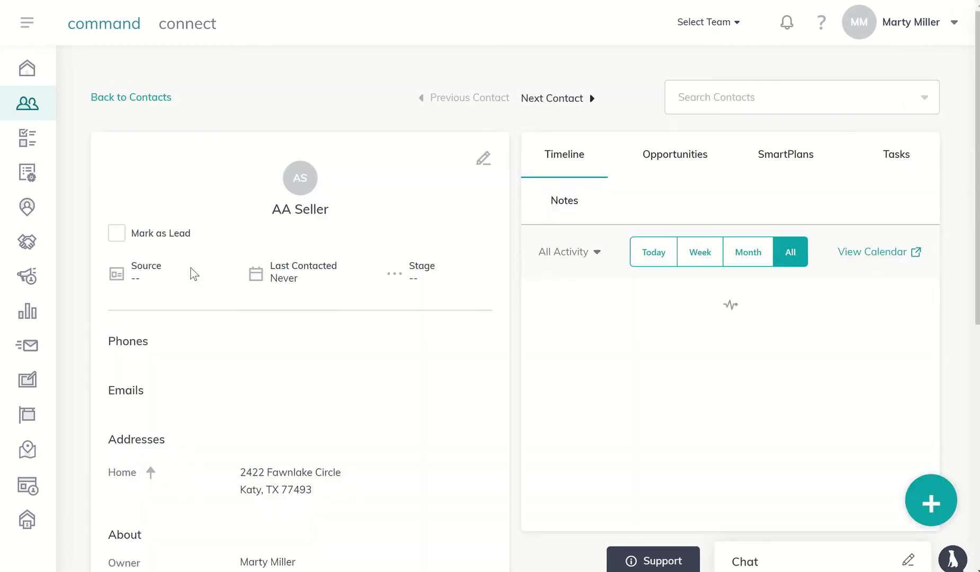
{"action": "scroll", "coordinate": [191, 274], "scroll_direction": "down", "scroll_amount": 3}
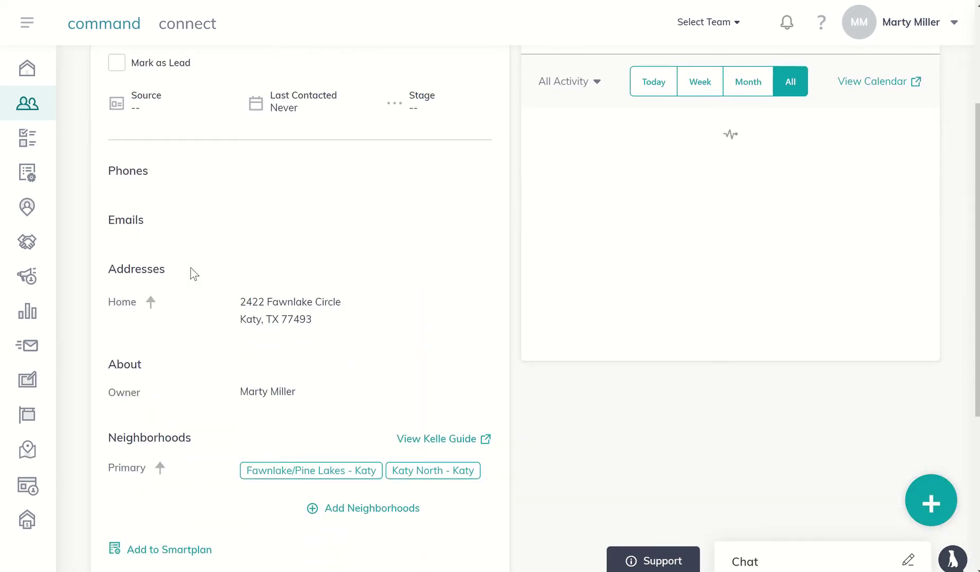
{"action": "scroll", "coordinate": [194, 273], "scroll_direction": "down", "scroll_amount": 2}
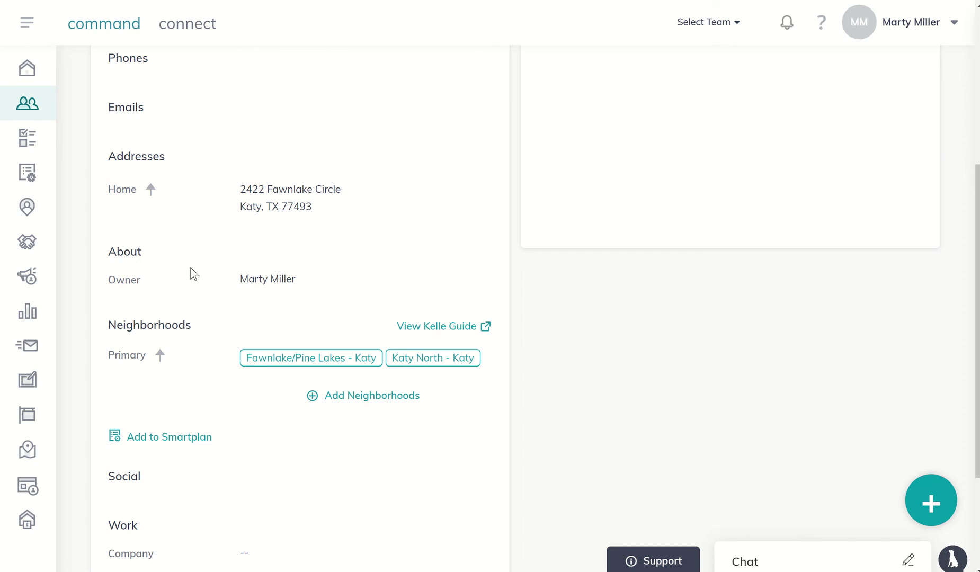
{"action": "scroll", "coordinate": [194, 273], "scroll_direction": "up", "scroll_amount": 4}
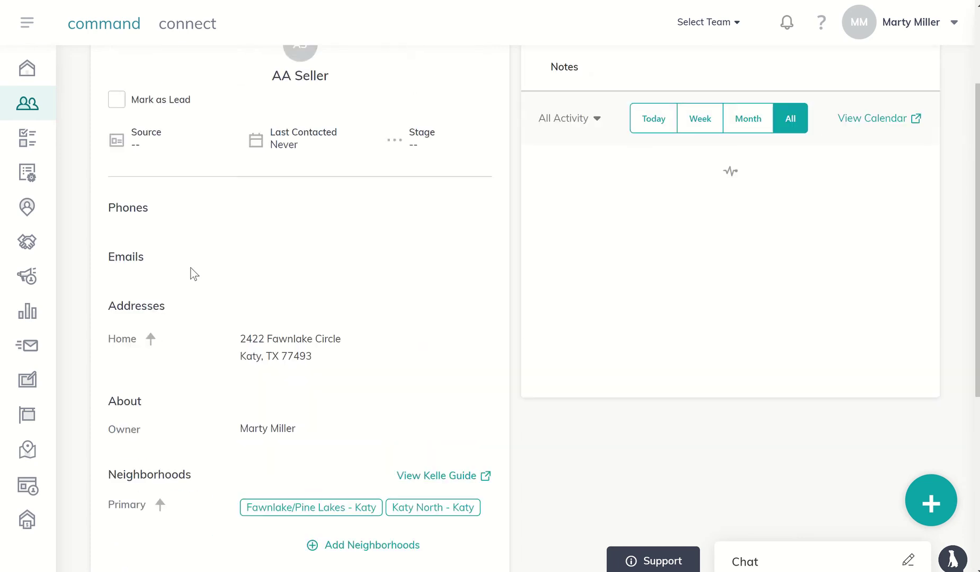
{"action": "scroll", "coordinate": [192, 274], "scroll_direction": "up", "scroll_amount": 1}
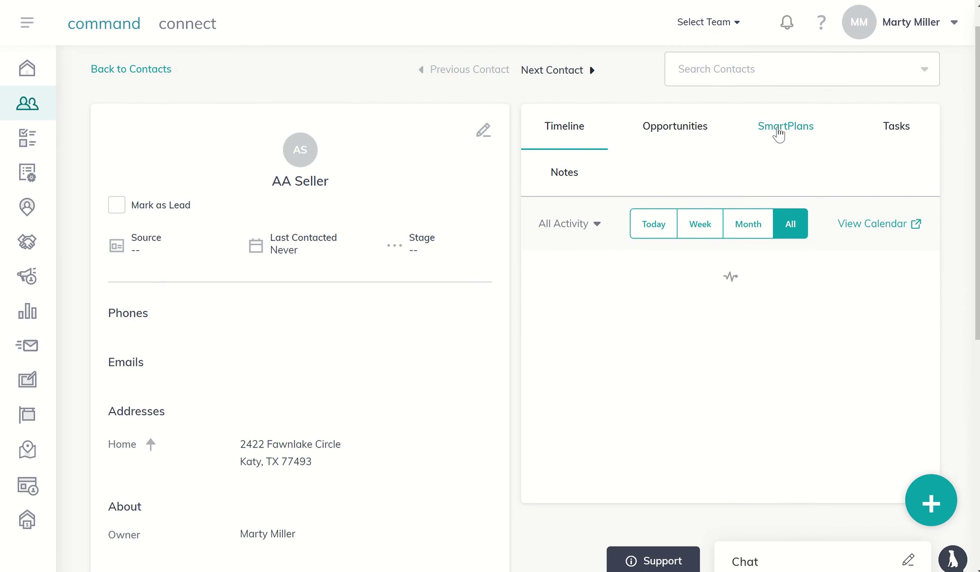
{"action": "left_click", "coordinate": [778, 133]}
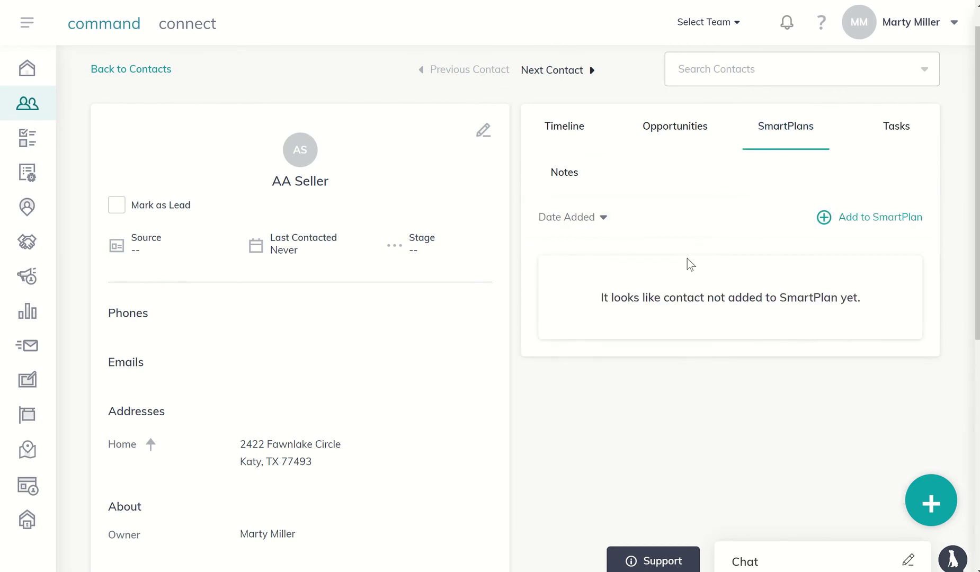
{"action": "scroll", "coordinate": [648, 256], "scroll_direction": "down", "scroll_amount": 5}
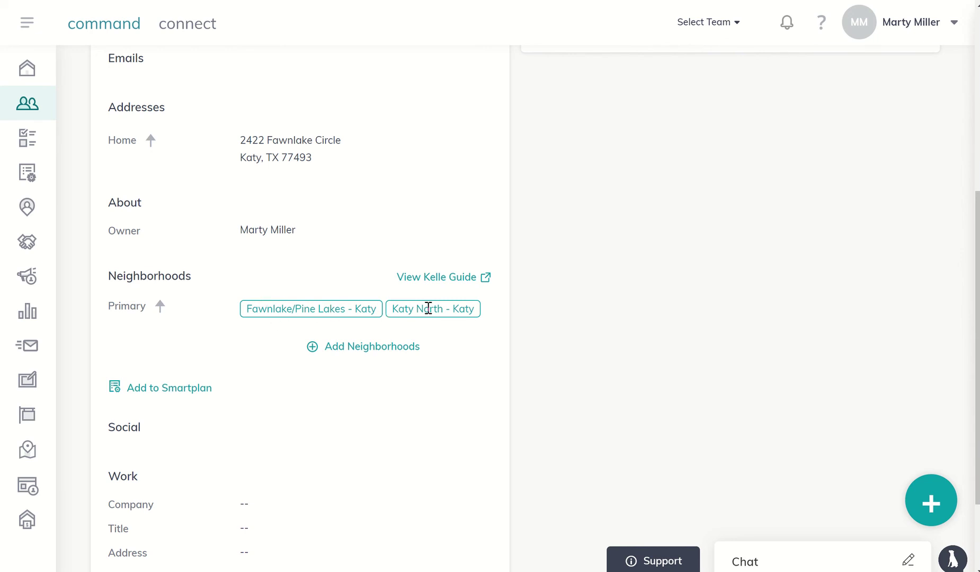
- Launch the SmartPlans Kelle Guide and begin its Marketing Profile step
{"action": "left_click", "coordinate": [463, 282]}
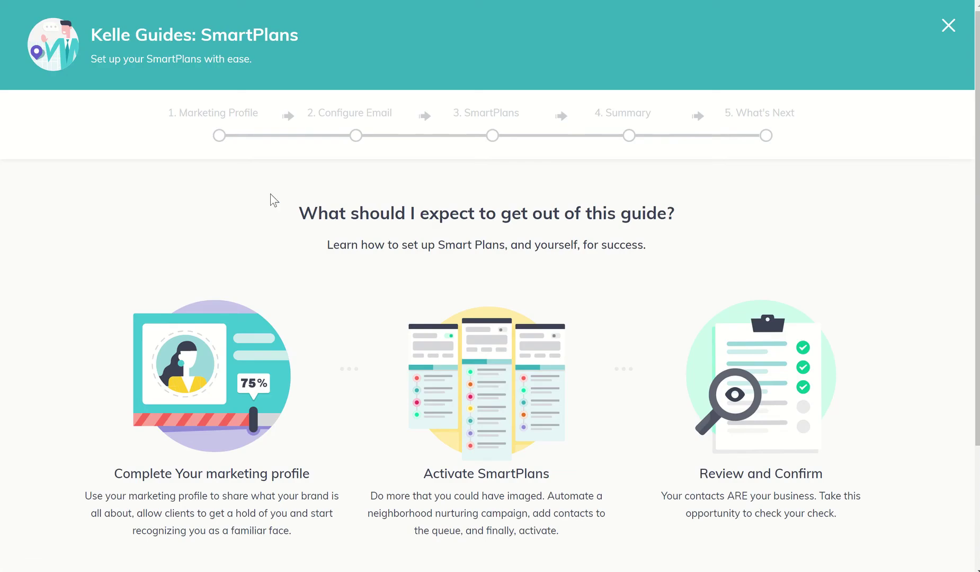
{"action": "scroll", "coordinate": [272, 200], "scroll_direction": "down", "scroll_amount": 3}
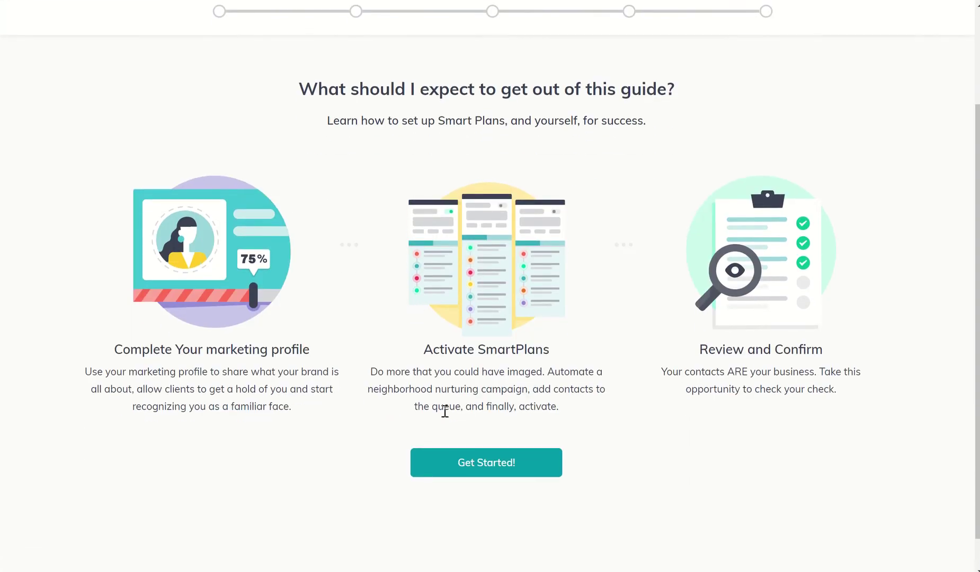
{"action": "left_click", "coordinate": [478, 468]}
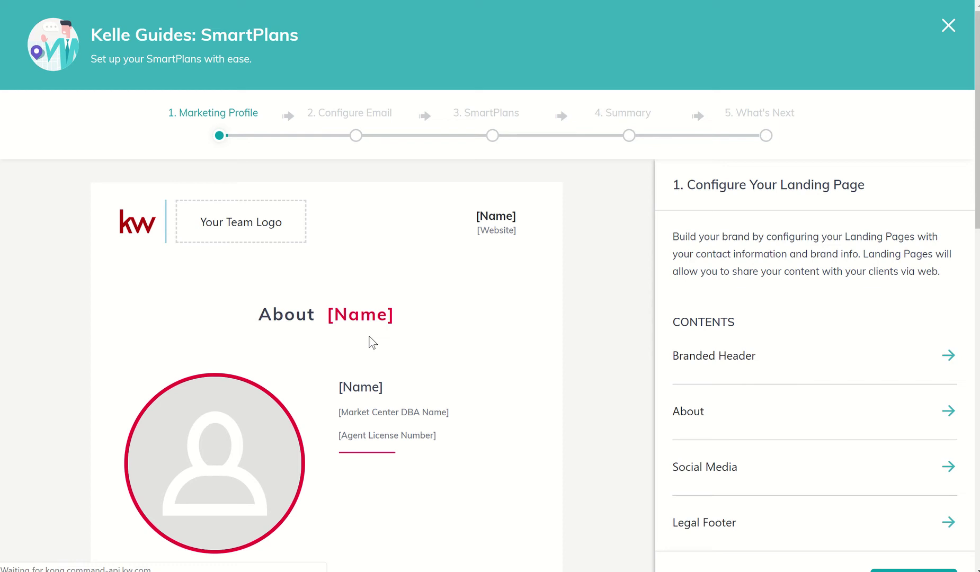
{"action": "scroll", "coordinate": [510, 331], "scroll_direction": "down", "scroll_amount": 2}
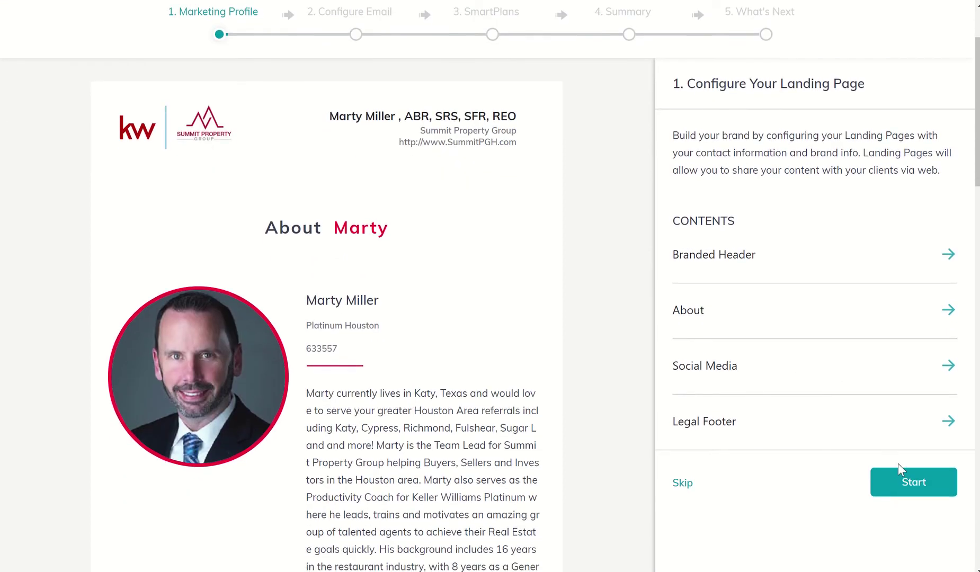
- Step through the Branded Header, About and Social Media sections of the marketing profile
{"action": "left_click", "coordinate": [909, 490]}
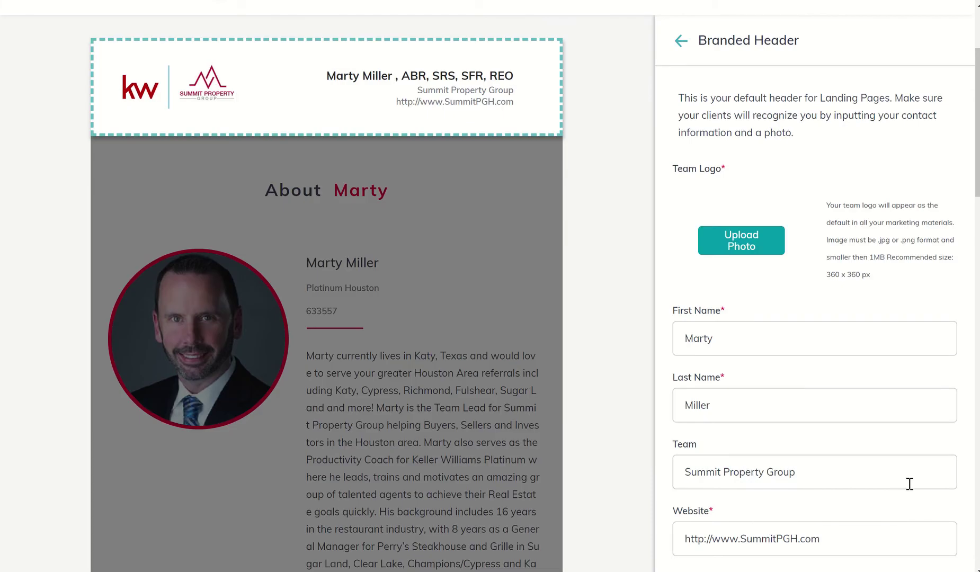
{"action": "scroll", "coordinate": [820, 352], "scroll_direction": "down", "scroll_amount": 5}
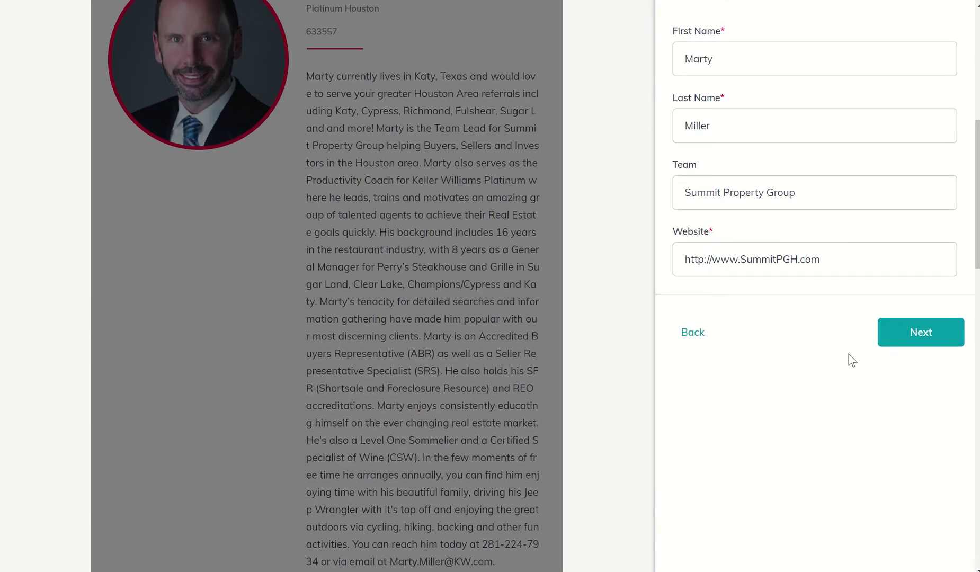
{"action": "left_click", "coordinate": [902, 337]}
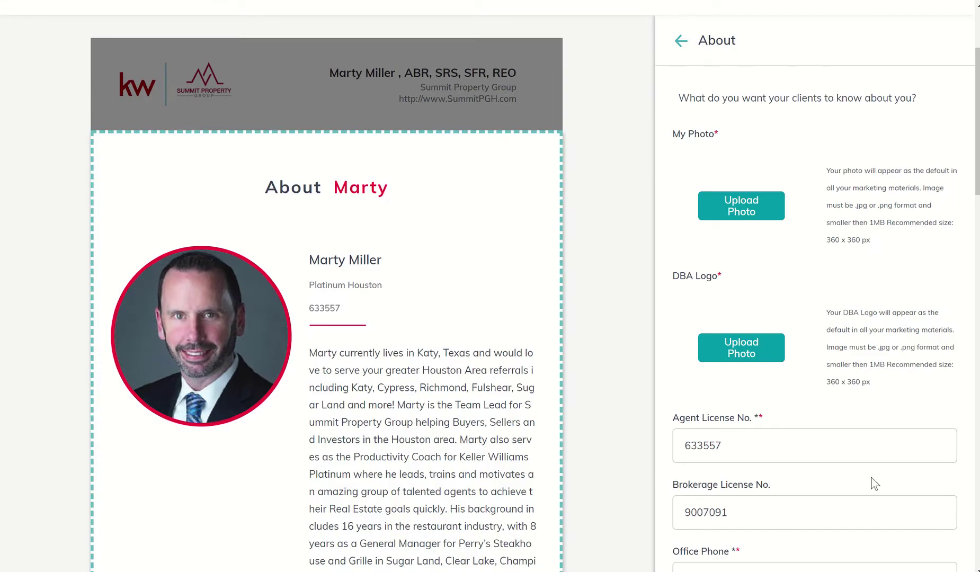
{"action": "scroll", "coordinate": [846, 382], "scroll_direction": "down", "scroll_amount": 10}
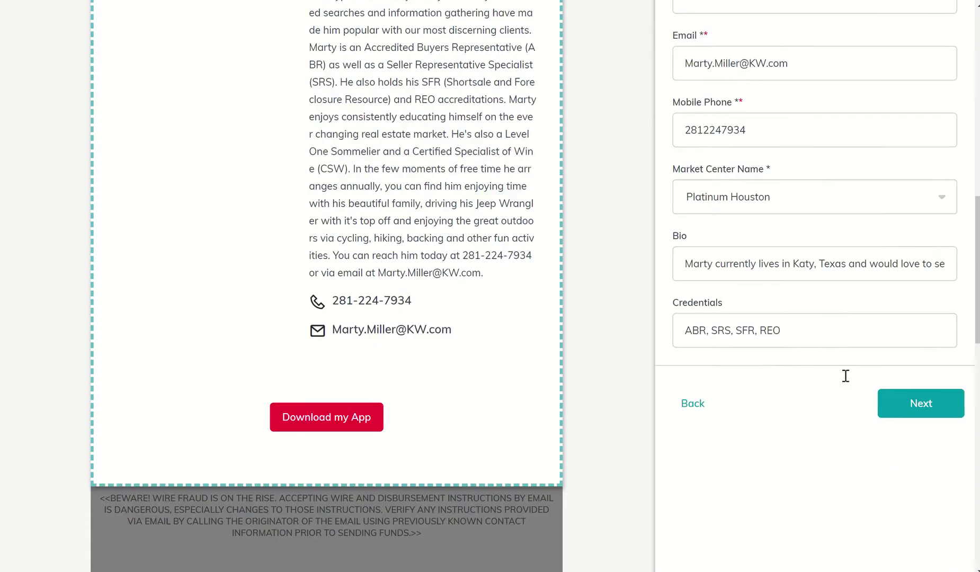
{"action": "scroll", "coordinate": [845, 376], "scroll_direction": "down", "scroll_amount": 2}
{"action": "left_click", "coordinate": [911, 295]}
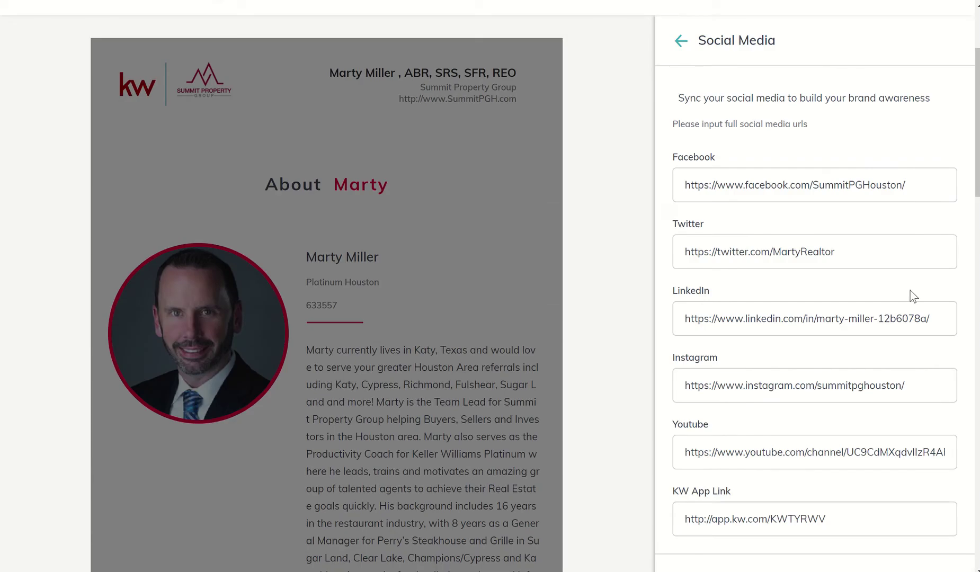
{"action": "scroll", "coordinate": [912, 296], "scroll_direction": "down", "scroll_amount": 5}
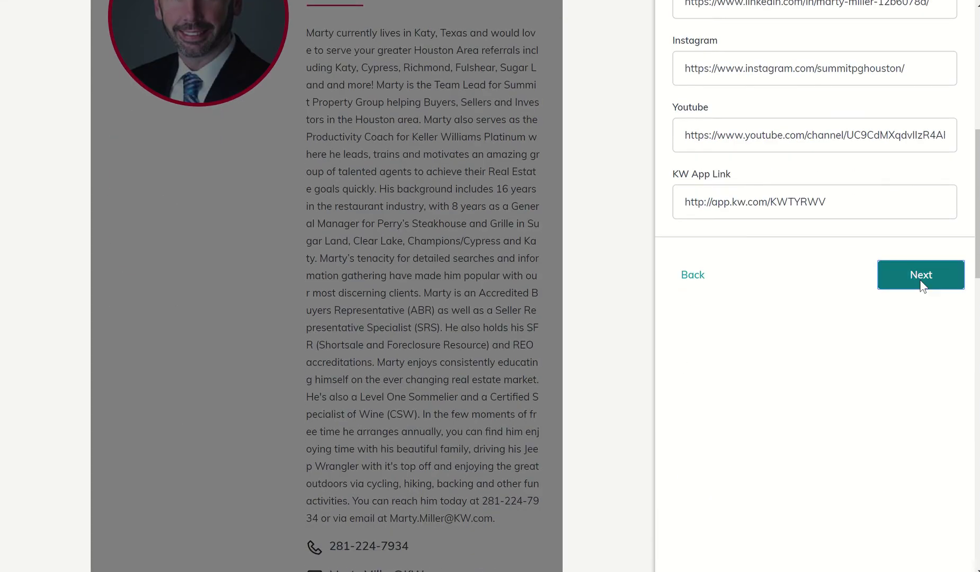
{"action": "left_click", "coordinate": [920, 281]}
- Save the agent's own e-mail address as the SmartPlan reply-to address, then continue to SmartPlans
{"action": "left_click", "coordinate": [914, 336]}
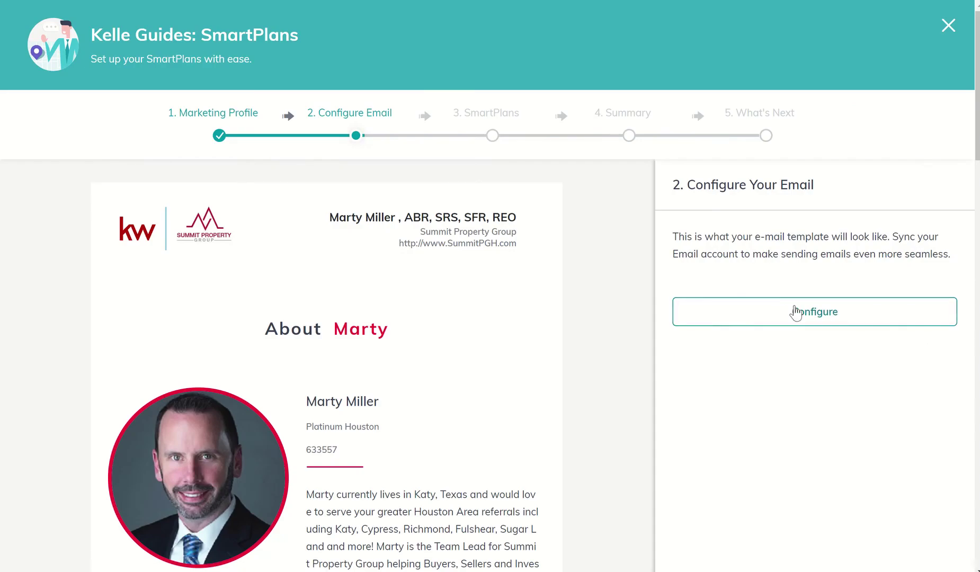
{"action": "left_click", "coordinate": [797, 313]}
{"action": "left_click", "coordinate": [454, 324]}
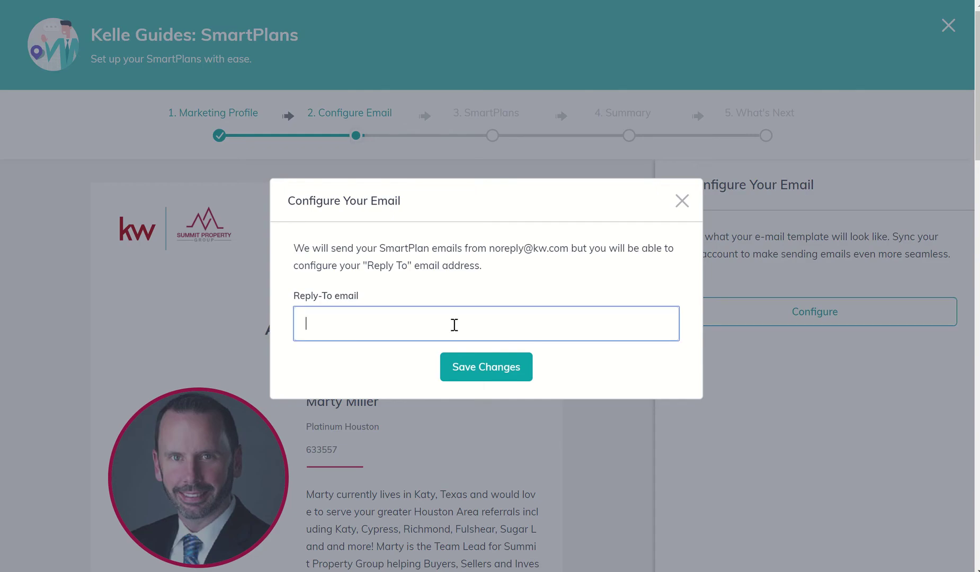
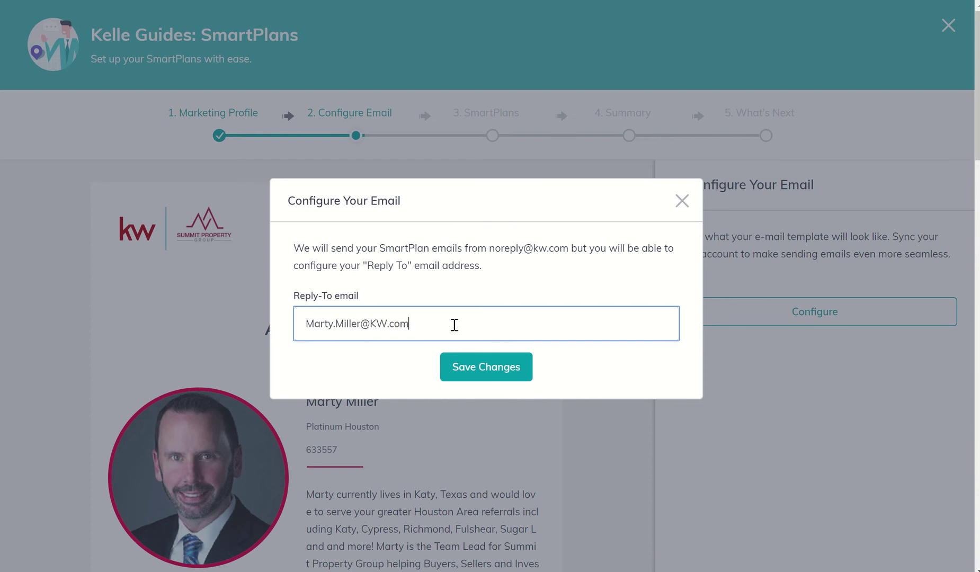
{"action": "left_click", "coordinate": [475, 369]}
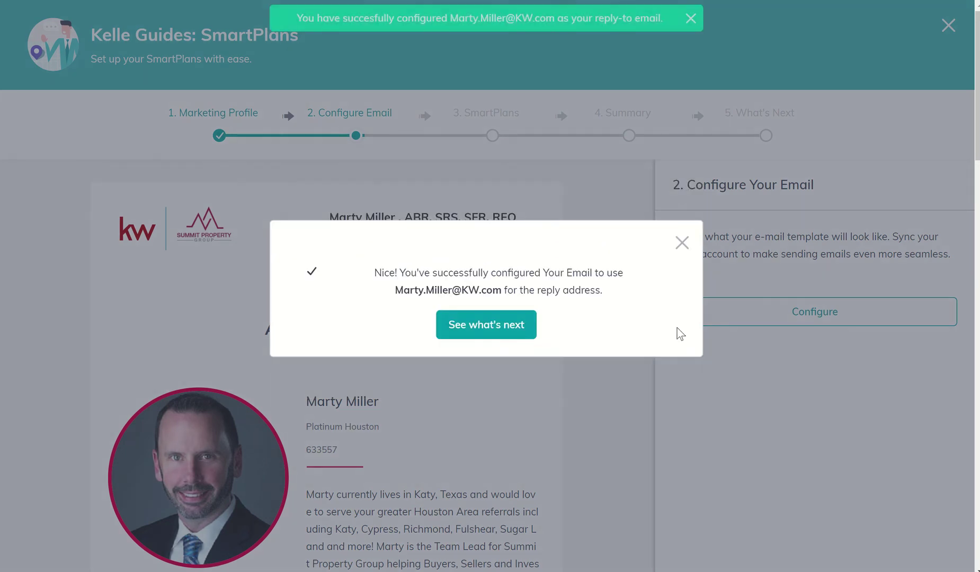
{"action": "left_click", "coordinate": [506, 334]}
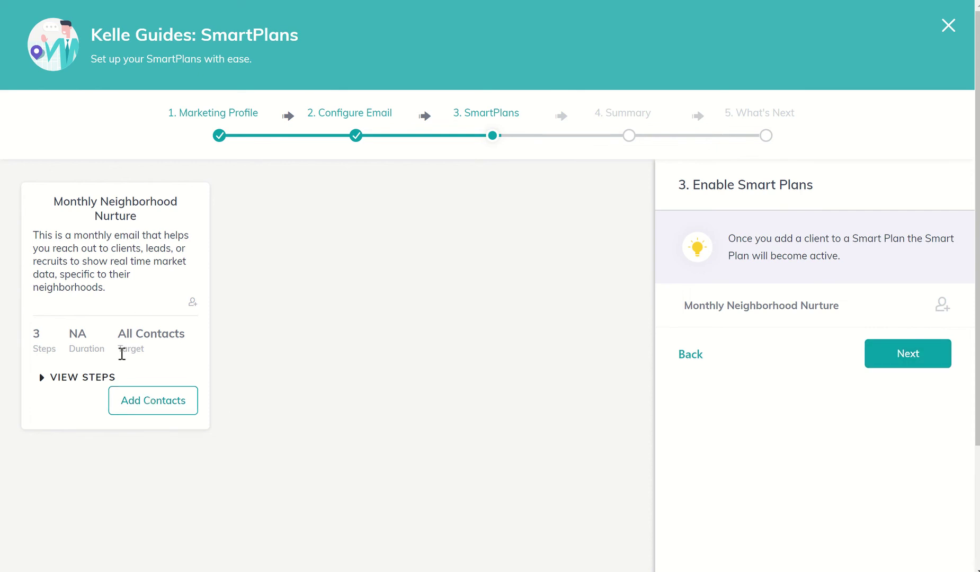
- Open Add Contacts on the Monthly Neighborhood Nurture card, listing 88 contacts
{"action": "left_click", "coordinate": [151, 407]}
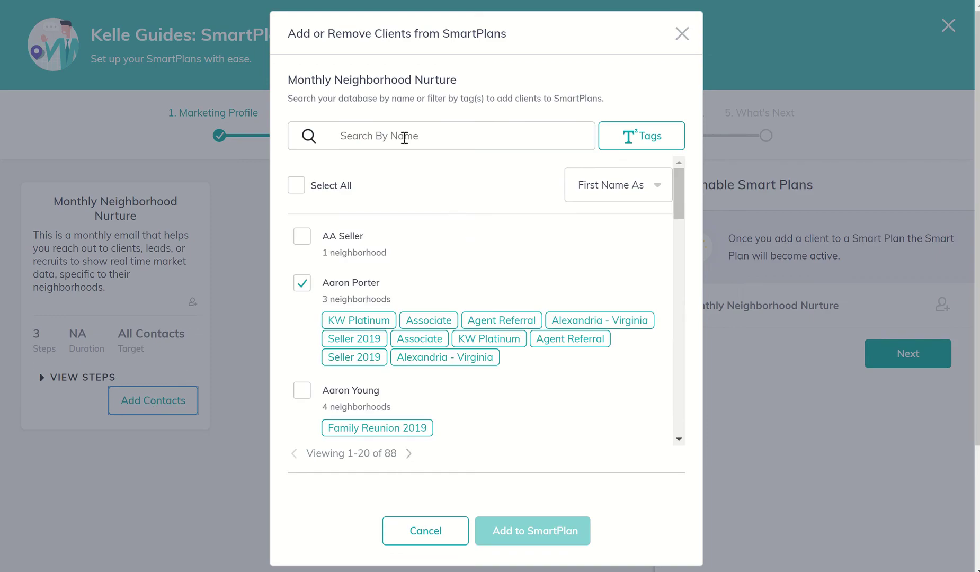
- Scroll through the client list and tick the contacts that are still unchecked
{"action": "scroll", "coordinate": [467, 265], "scroll_direction": "down", "scroll_amount": 1}
{"action": "scroll", "coordinate": [468, 264], "scroll_direction": "down", "scroll_amount": 9}
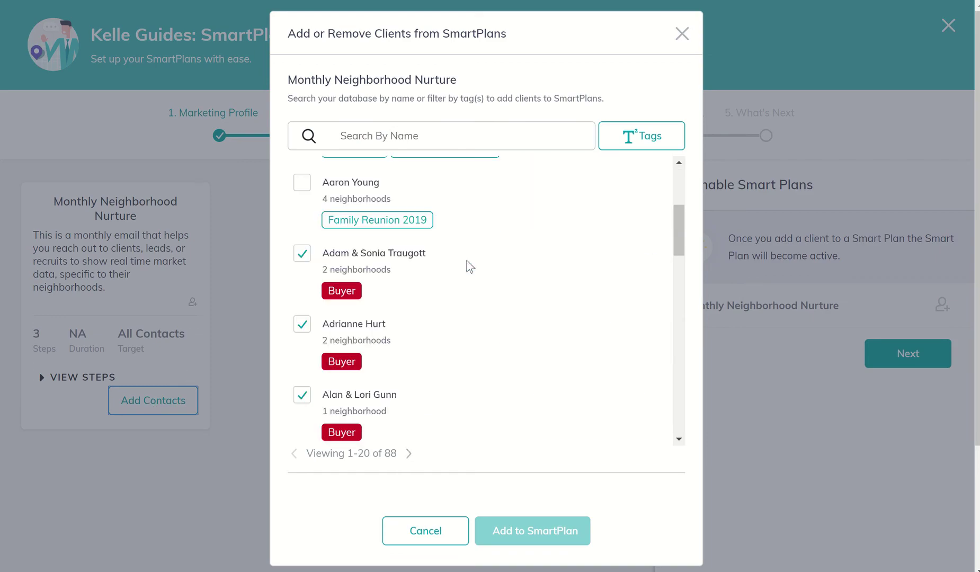
{"action": "scroll", "coordinate": [467, 265], "scroll_direction": "down", "scroll_amount": 6}
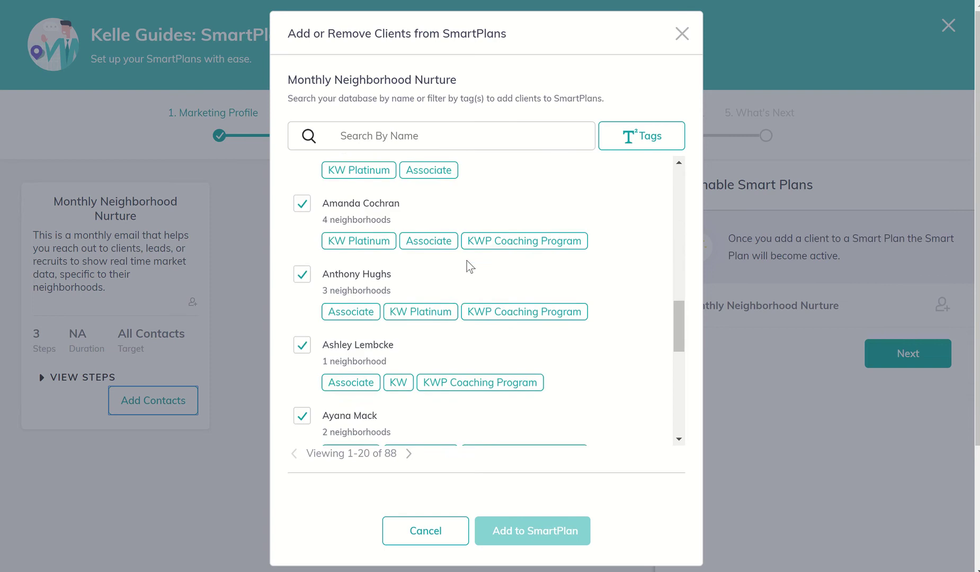
{"action": "scroll", "coordinate": [469, 266], "scroll_direction": "down", "scroll_amount": 1}
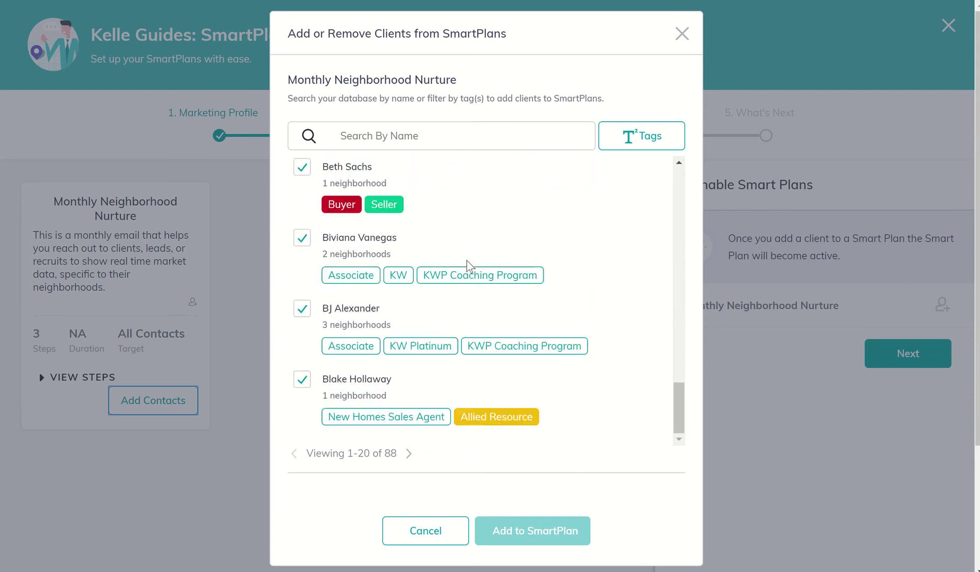
{"action": "scroll", "coordinate": [468, 265], "scroll_direction": "up", "scroll_amount": 7}
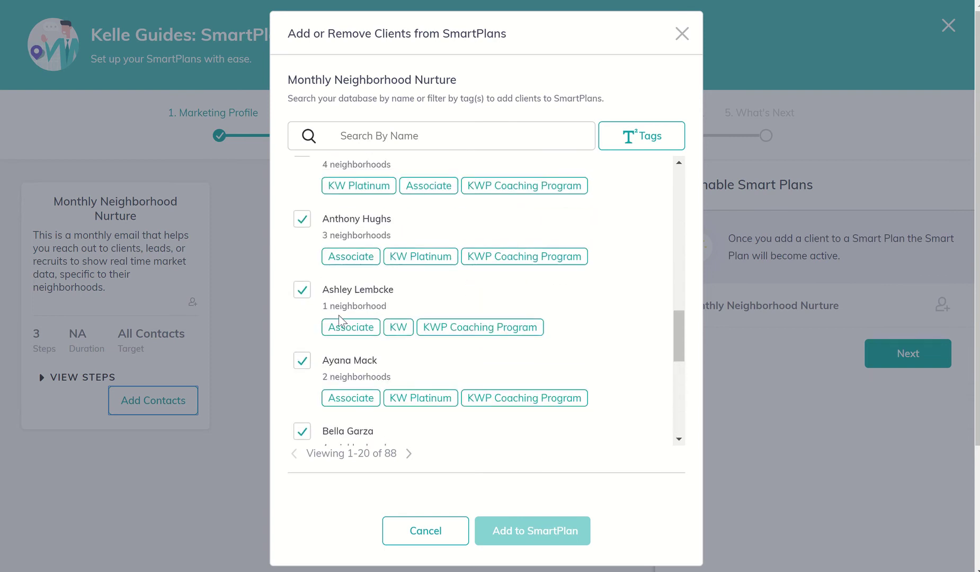
{"action": "scroll", "coordinate": [342, 289], "scroll_direction": "up", "scroll_amount": 5}
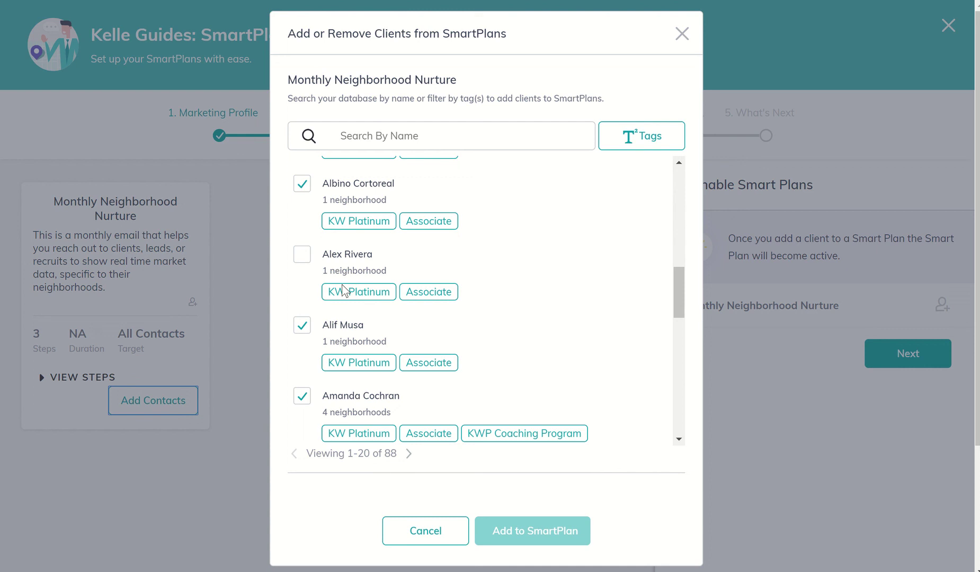
{"action": "left_click", "coordinate": [301, 283]}
{"action": "scroll", "coordinate": [377, 286], "scroll_direction": "up", "scroll_amount": 2}
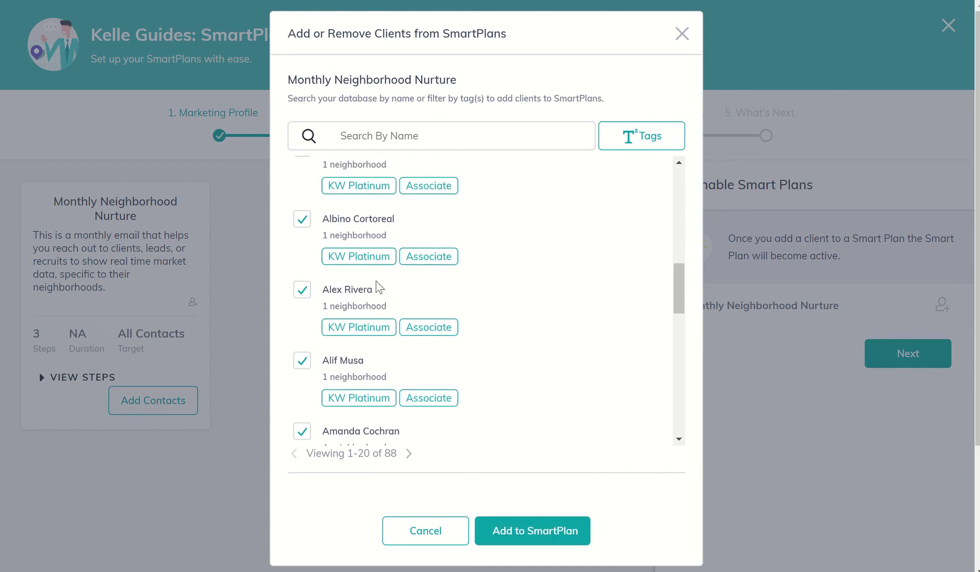
{"action": "scroll", "coordinate": [377, 286], "scroll_direction": "up", "scroll_amount": 5}
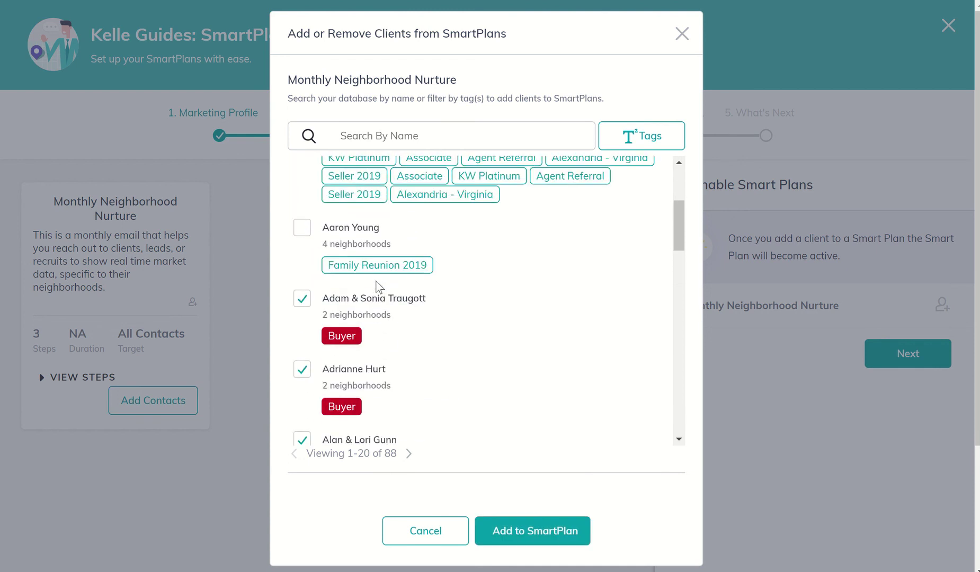
{"action": "double_click", "coordinate": [303, 258]}
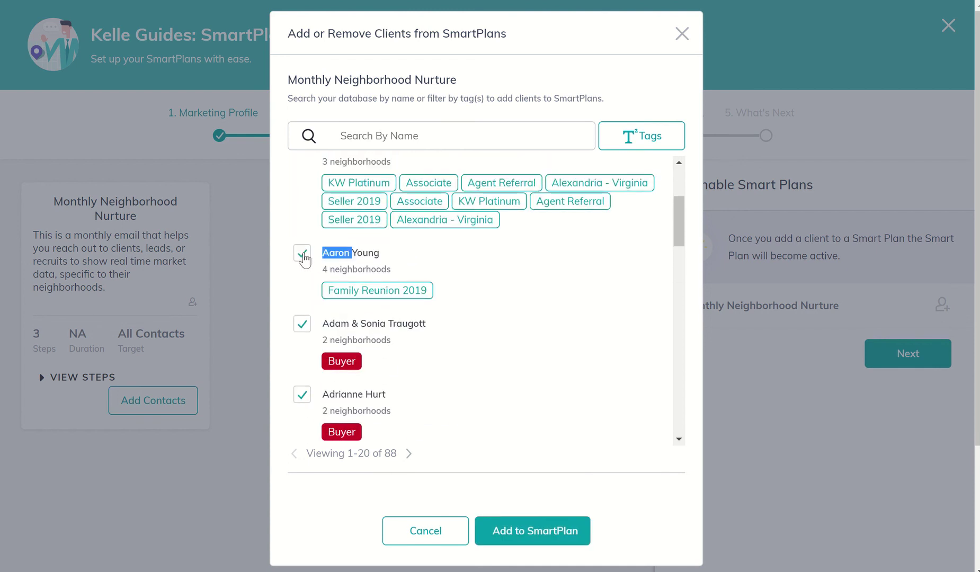
{"action": "scroll", "coordinate": [305, 260], "scroll_direction": "up", "scroll_amount": 1}
{"action": "scroll", "coordinate": [304, 260], "scroll_direction": "up", "scroll_amount": 1}
{"action": "left_click", "coordinate": [299, 350]}
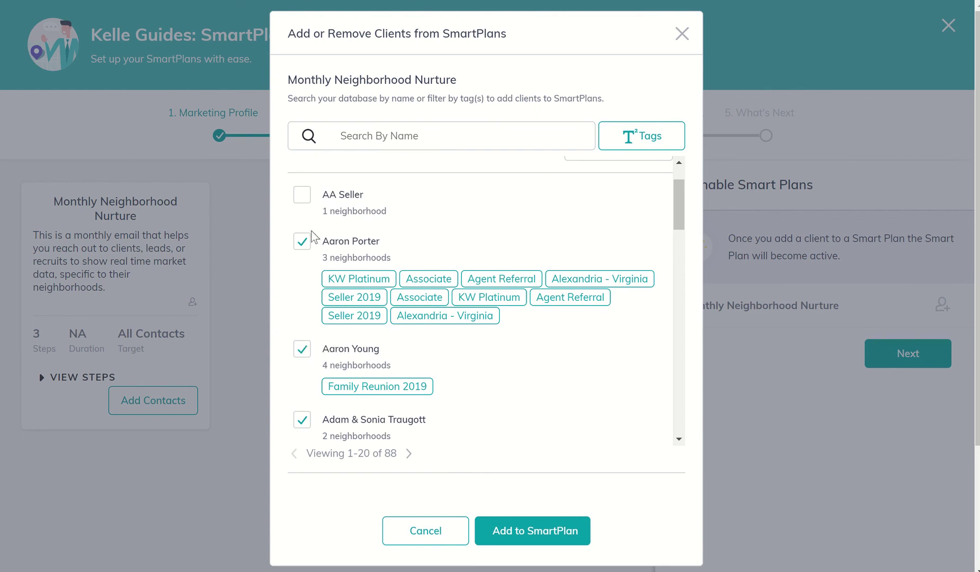
- Tick the top contact and add all checked contacts to the Monthly Neighborhood Nurture queue
{"action": "left_click", "coordinate": [304, 200]}
{"action": "scroll", "coordinate": [423, 347], "scroll_direction": "down", "scroll_amount": 15}
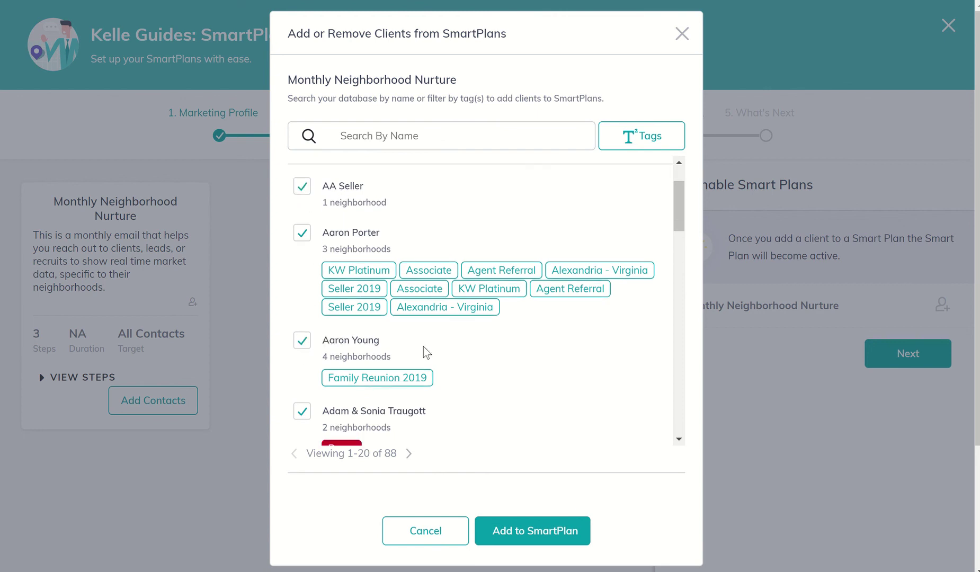
{"action": "scroll", "coordinate": [424, 346], "scroll_direction": "up", "scroll_amount": 15}
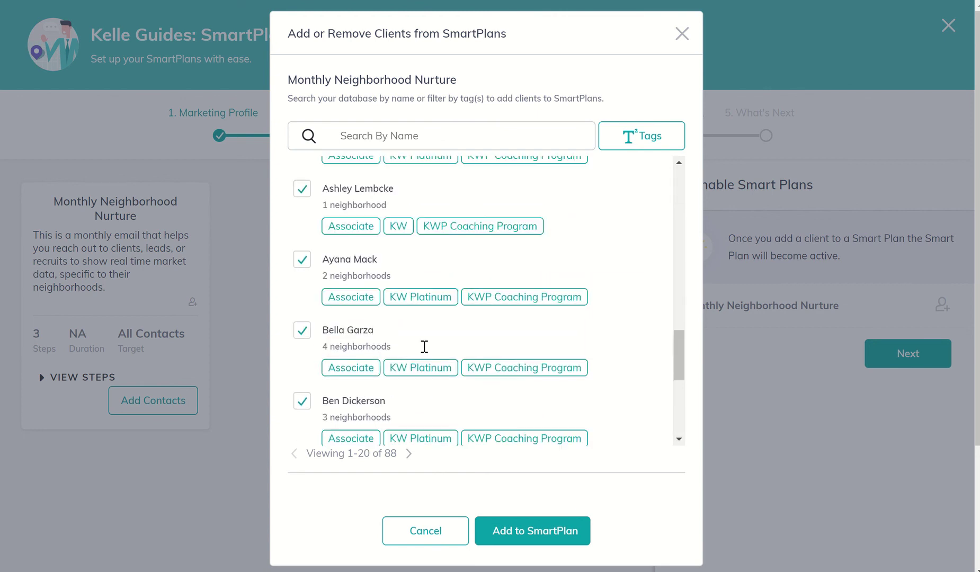
{"action": "left_click", "coordinate": [545, 535]}
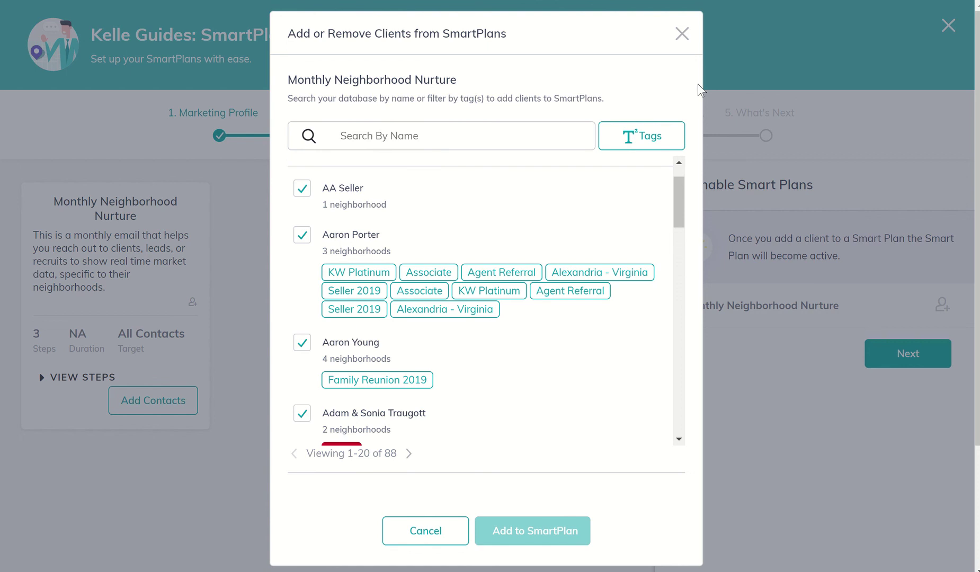
- Close the client picker, reach step 4 Summary, and highlight Monthly Neighborhood Nurture
{"action": "left_click", "coordinate": [683, 36]}
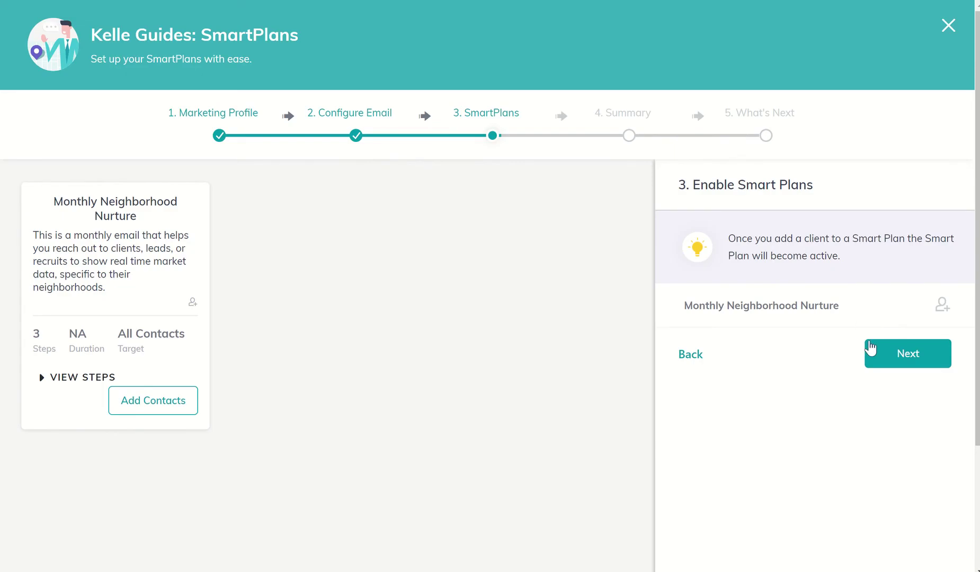
{"action": "left_click", "coordinate": [888, 360]}
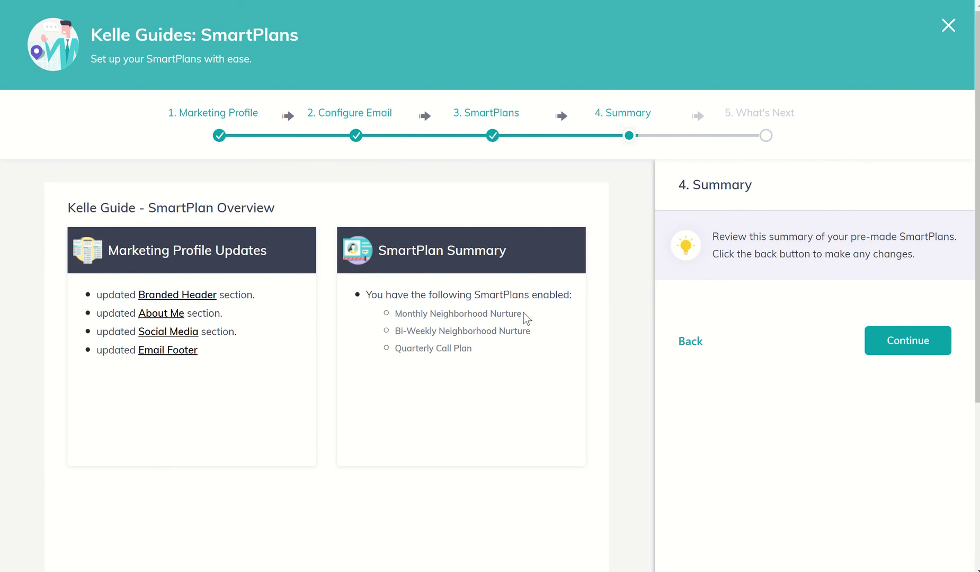
{"action": "left_click_drag", "start_coordinate": [522, 314], "coordinate": [395, 316]}
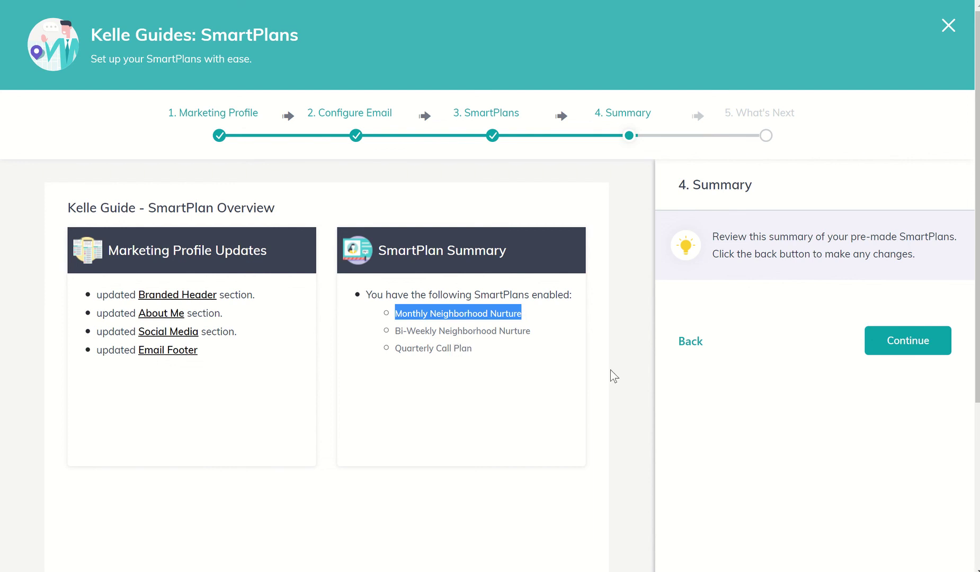
- Continue to the What's Next page, then close the Kelle Guides window
{"action": "left_click", "coordinate": [906, 349]}
{"action": "scroll", "coordinate": [692, 305], "scroll_direction": "down", "scroll_amount": 3}
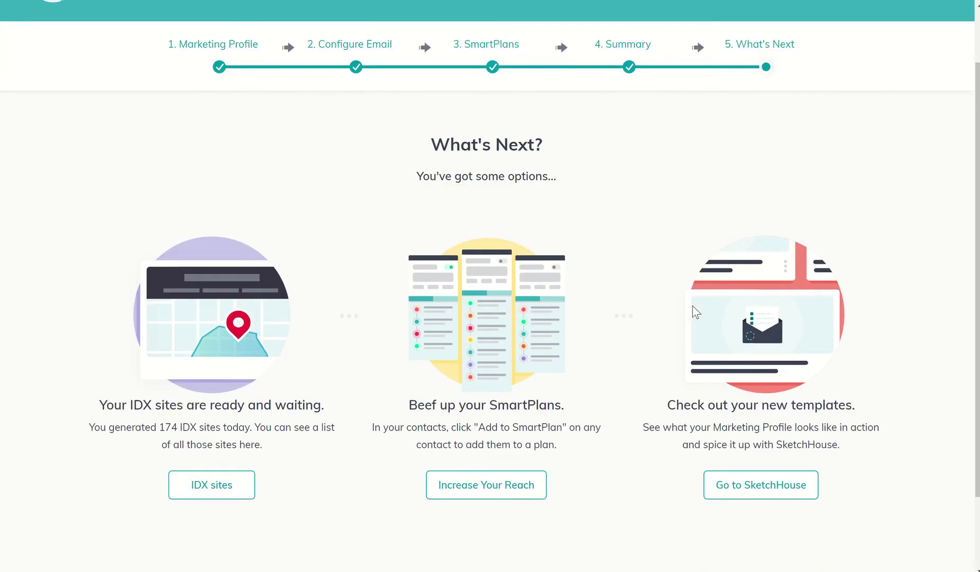
{"action": "scroll", "coordinate": [693, 306], "scroll_direction": "up", "scroll_amount": 3}
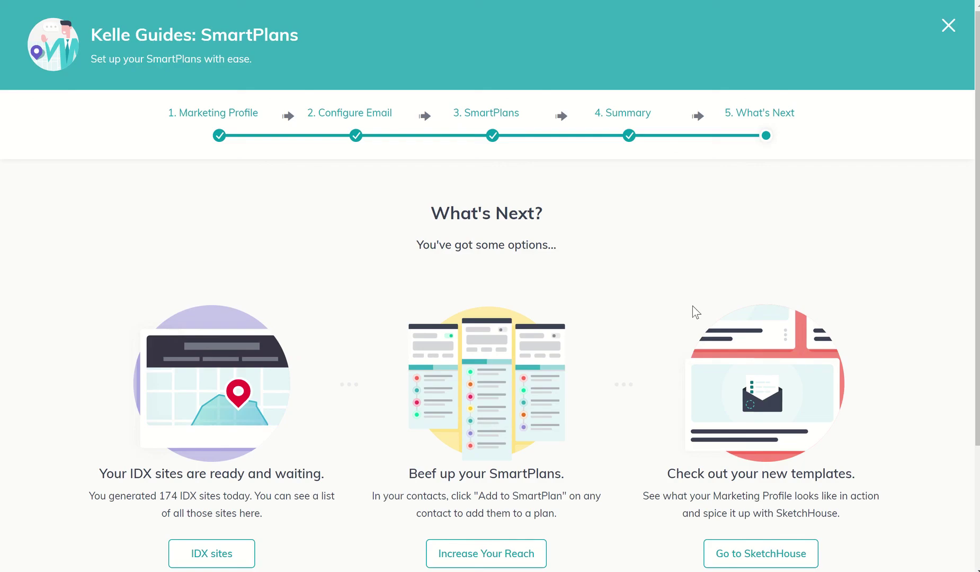
{"action": "left_click", "coordinate": [948, 25]}
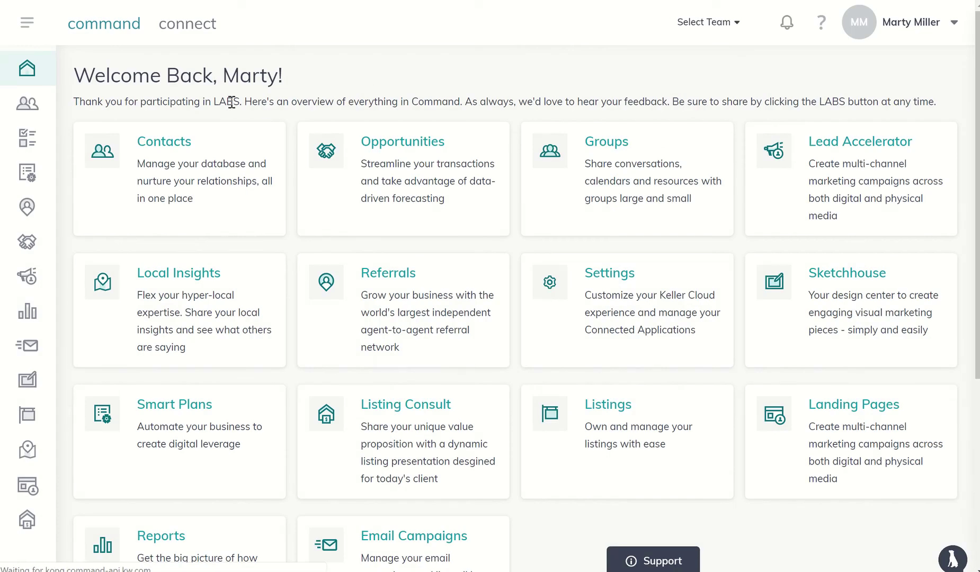
- Return to Contacts and open the AA Seller record again
{"action": "left_click", "coordinate": [178, 151]}
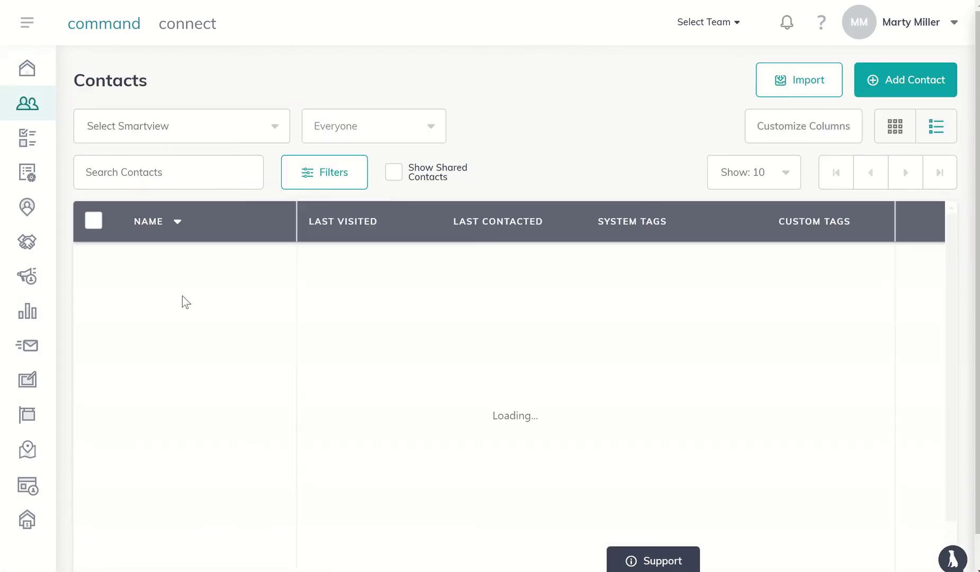
{"action": "left_click", "coordinate": [163, 274]}
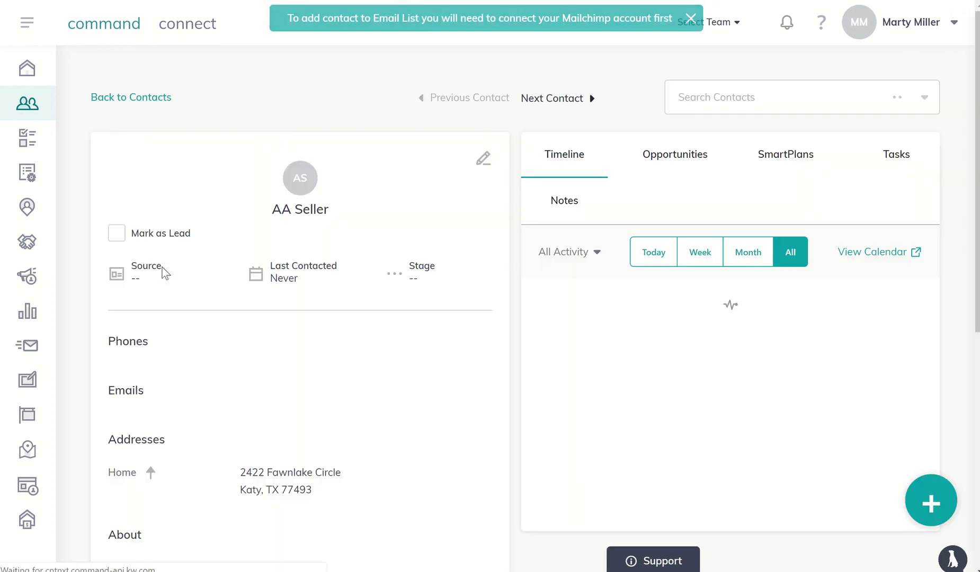
{"action": "scroll", "coordinate": [163, 274], "scroll_direction": "down", "scroll_amount": 6}
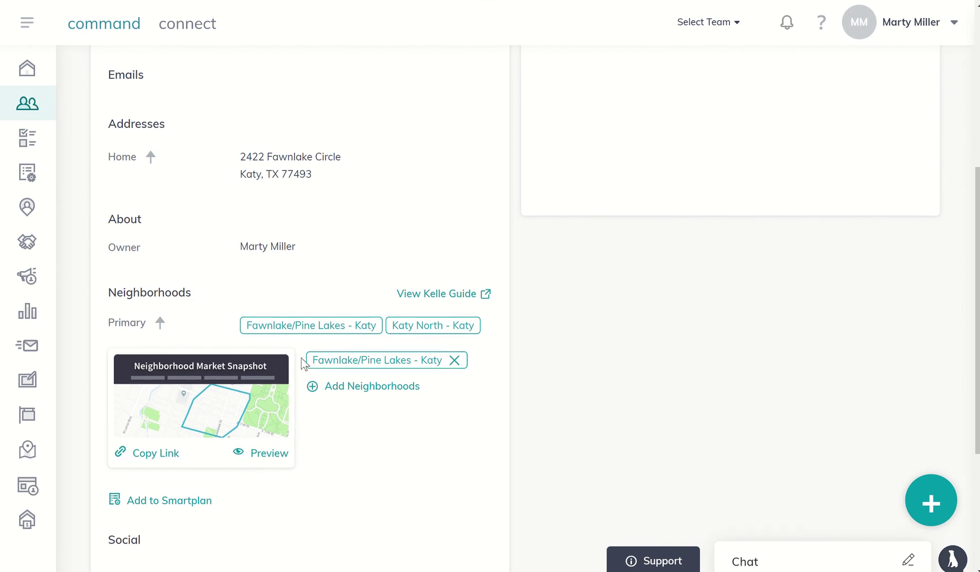
{"action": "scroll", "coordinate": [302, 363], "scroll_direction": "up", "scroll_amount": 4}
- Reload the AA Seller record and recheck its SmartPlans tab, which still shows no plan
{"action": "left_click", "coordinate": [798, 63]}
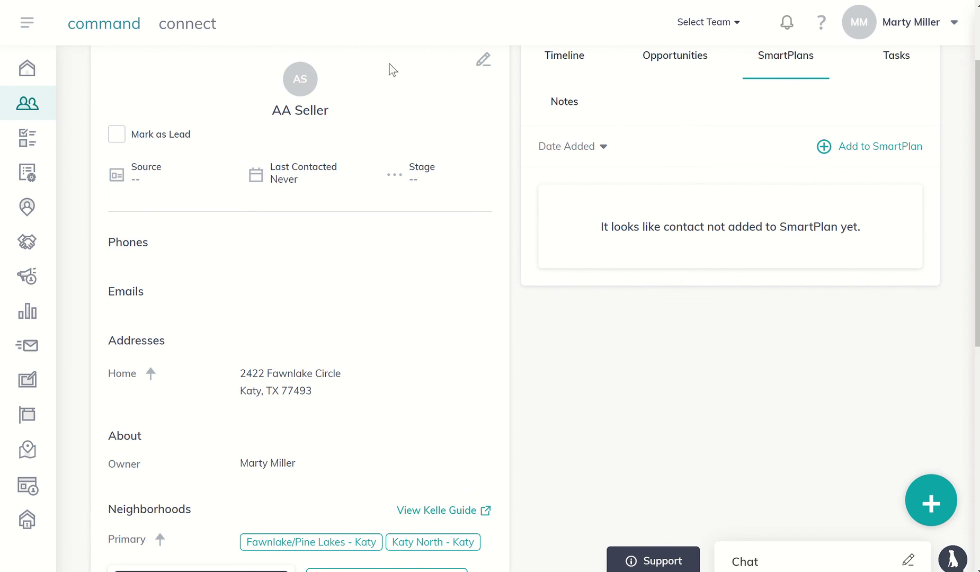
{"action": "left_click", "coordinate": [65, 0]}
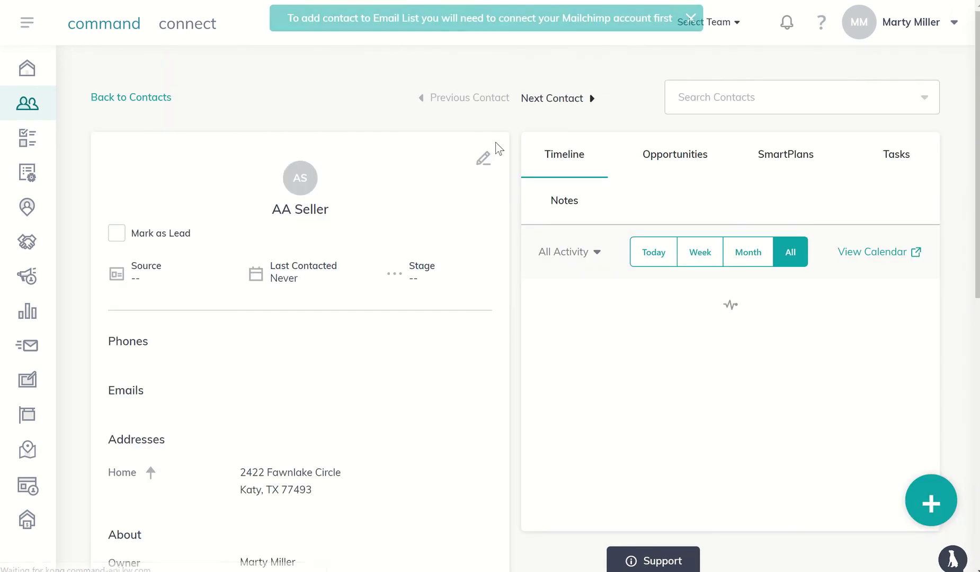
{"action": "left_click", "coordinate": [781, 158]}
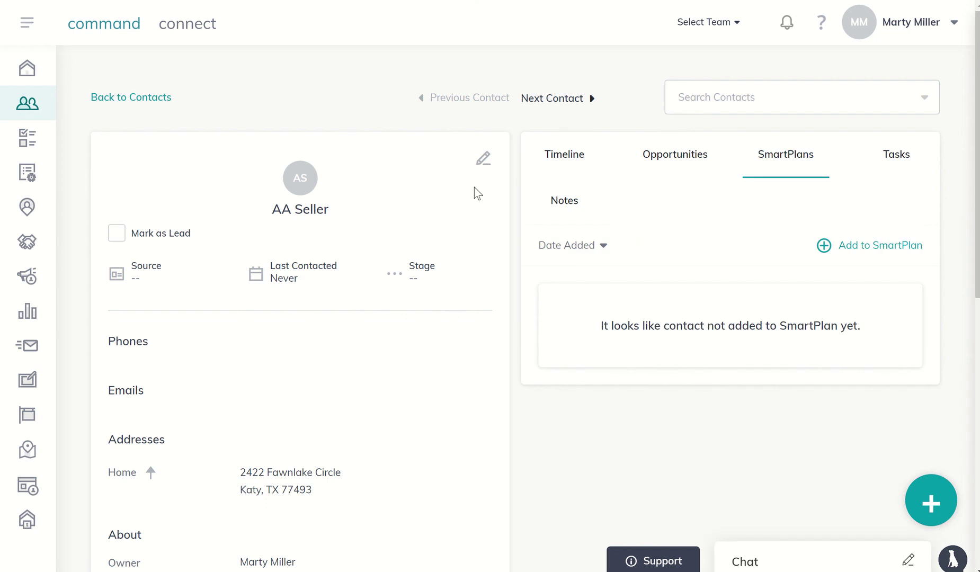
{"action": "scroll", "coordinate": [300, 367], "scroll_direction": "down", "scroll_amount": 5}
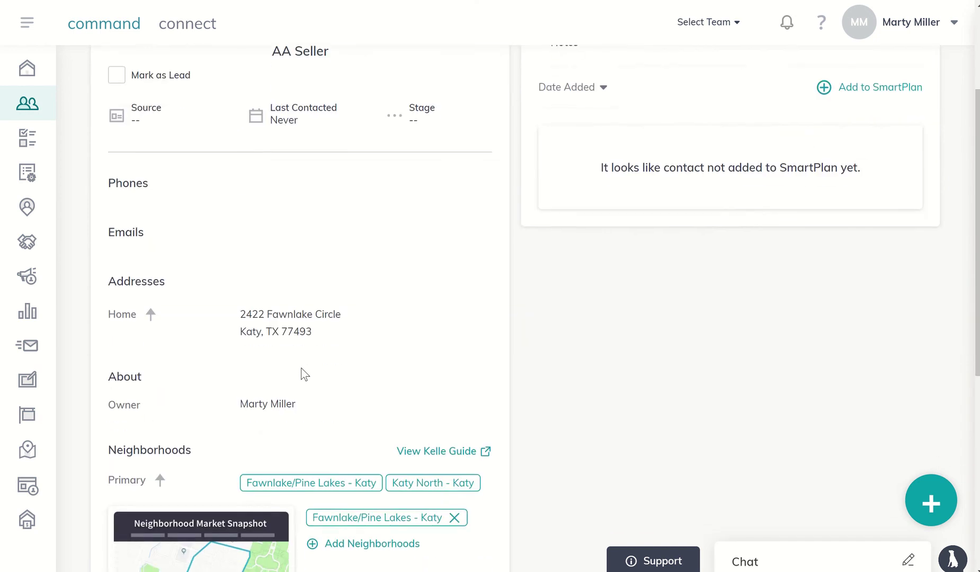
{"action": "scroll", "coordinate": [300, 368], "scroll_direction": "down", "scroll_amount": 2}
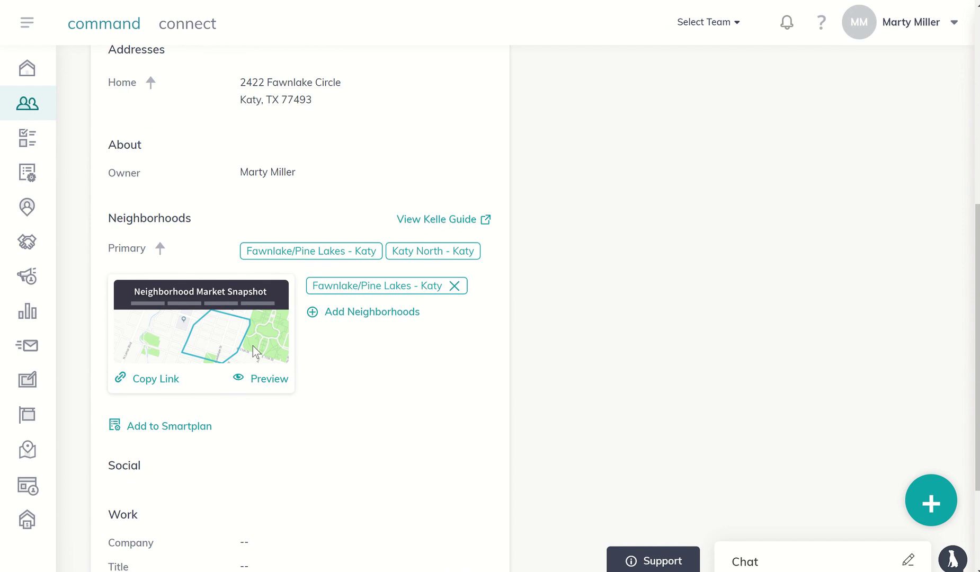
{"action": "scroll", "coordinate": [252, 345], "scroll_direction": "up", "scroll_amount": 1}
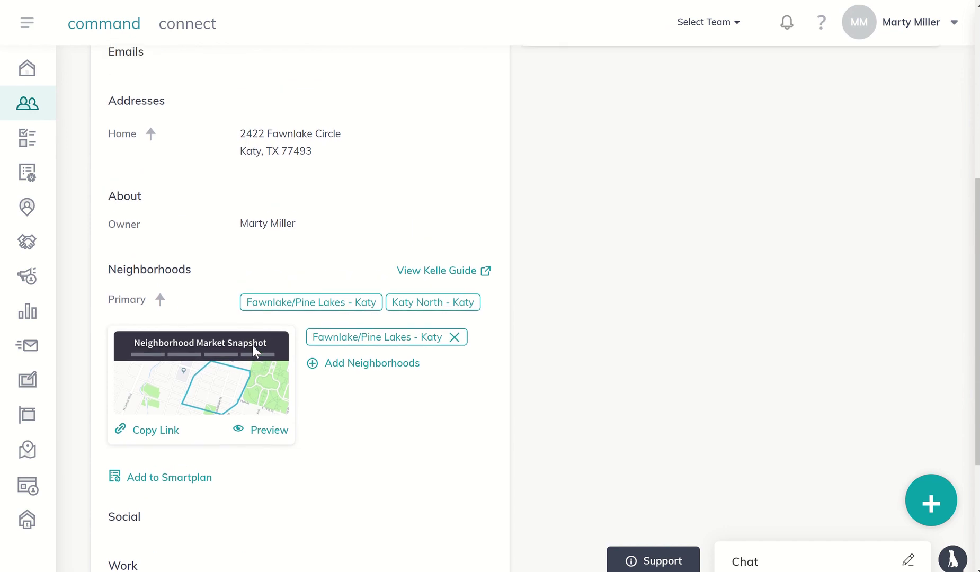
{"action": "scroll", "coordinate": [253, 344], "scroll_direction": "up", "scroll_amount": 6}
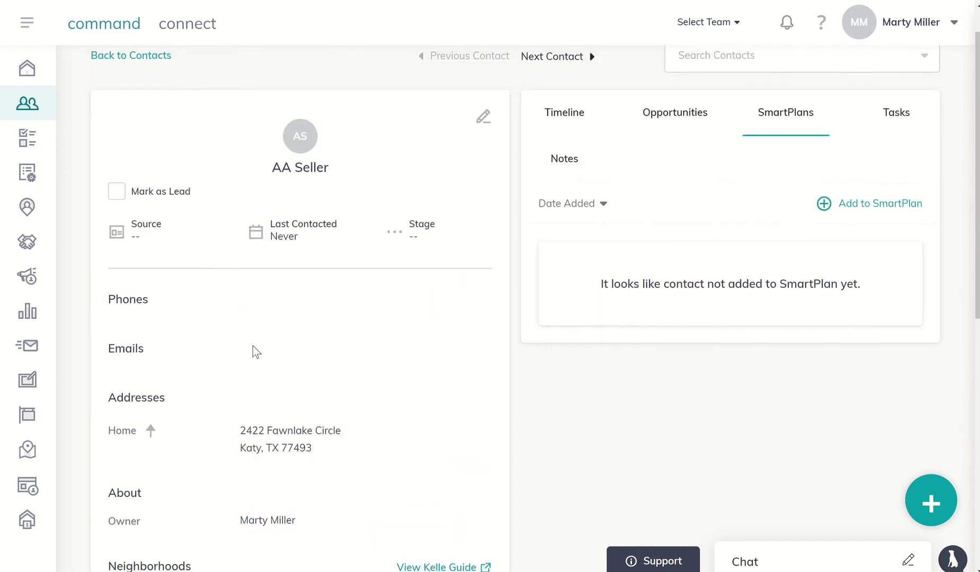